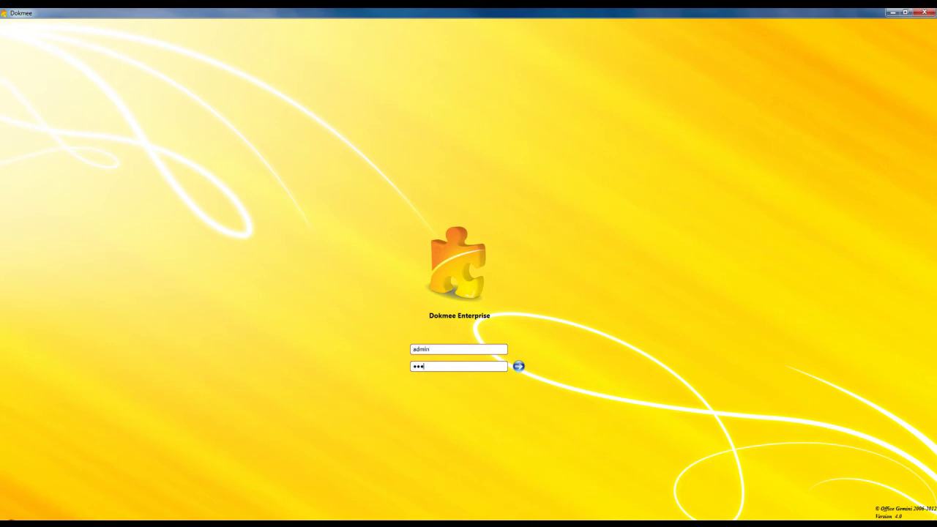
Sign in to the file cabinet and browse the 2011 and 2009 subfolders of Archives.
key(Return)
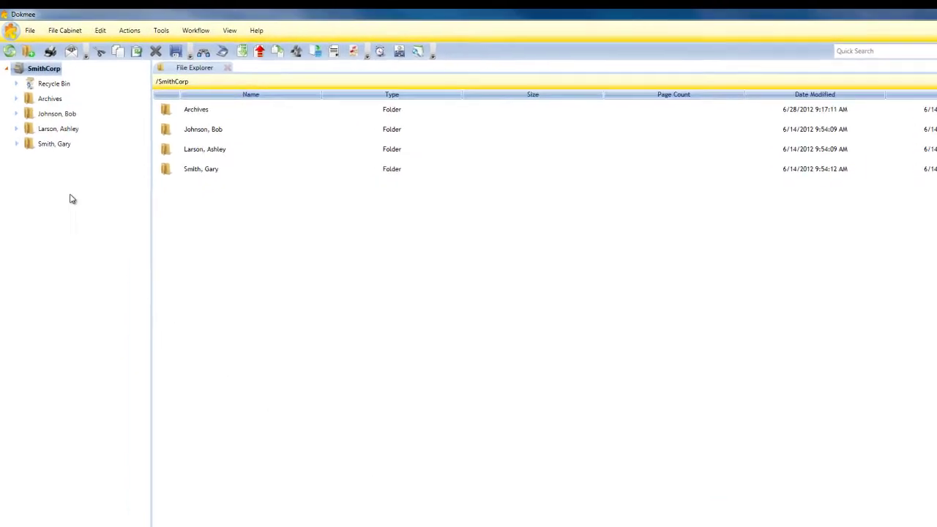
click(48, 120)
click(48, 189)
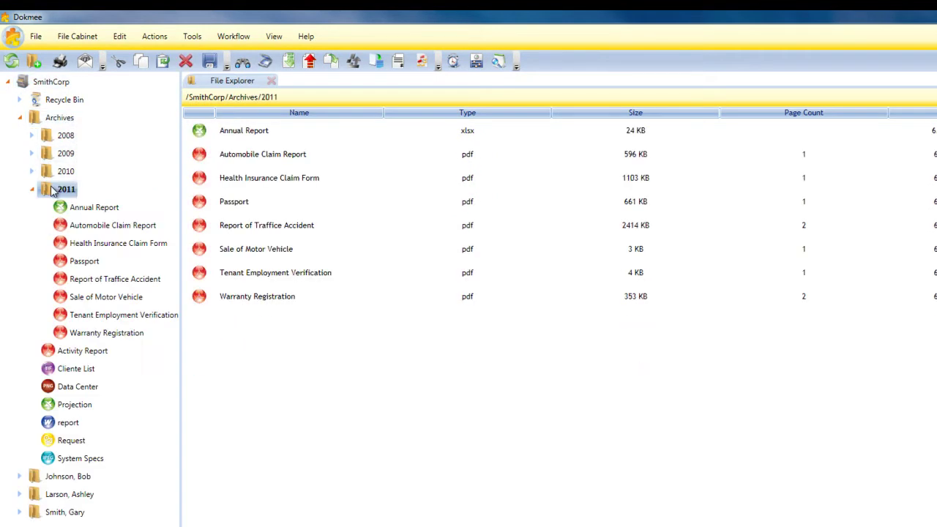
click(56, 151)
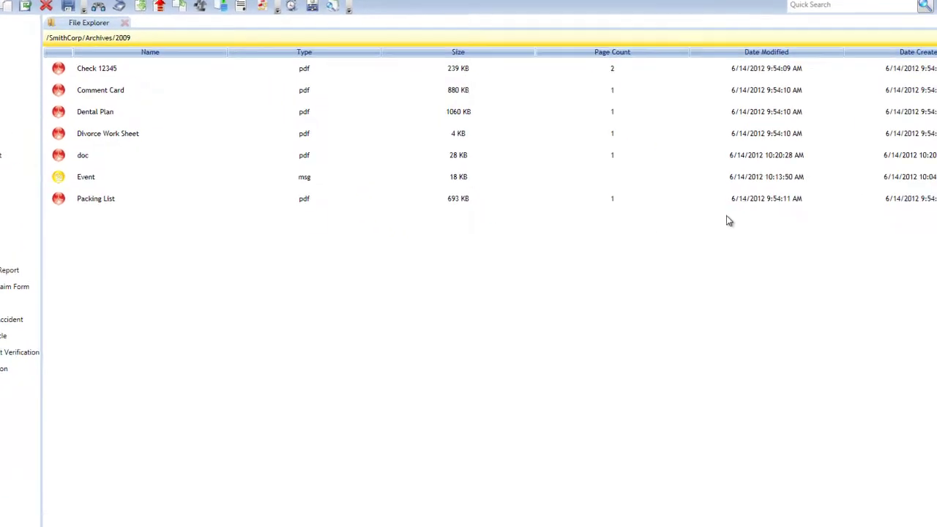
Switch the 2009 folder's file list to Small Icons View and back to Details View.
click(926, 22)
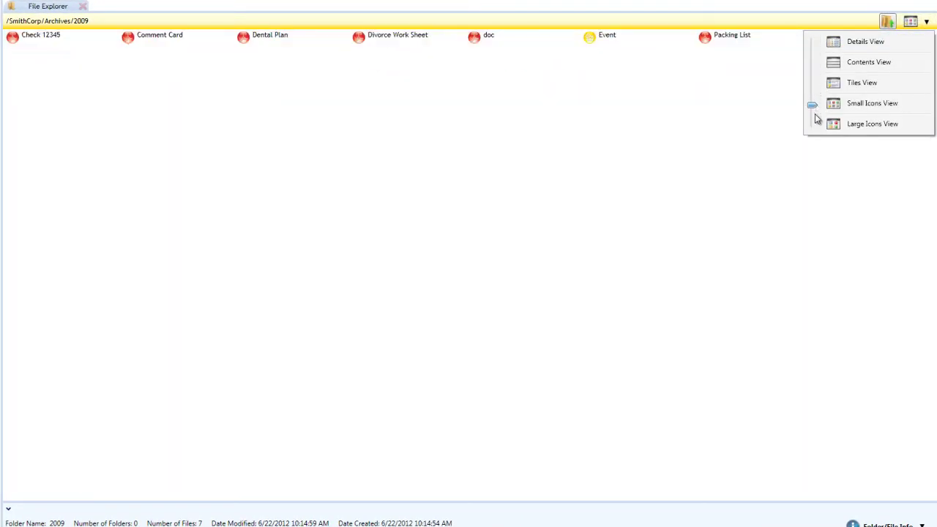
click(817, 42)
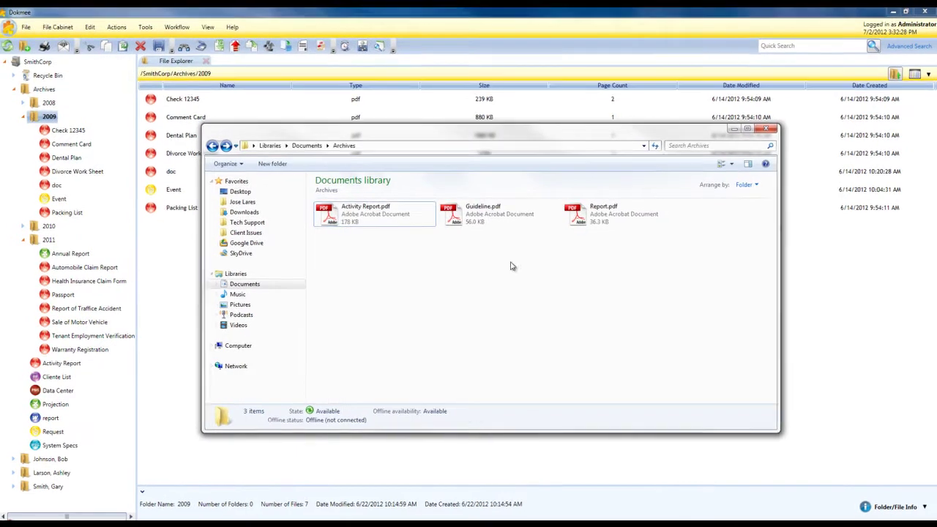
Import Activity Report.pdf, Guideline.pdf and Report.pdf from the Windows Archives folder into the root of the SmithCorp cabinet.
drag(619, 265, 318, 206)
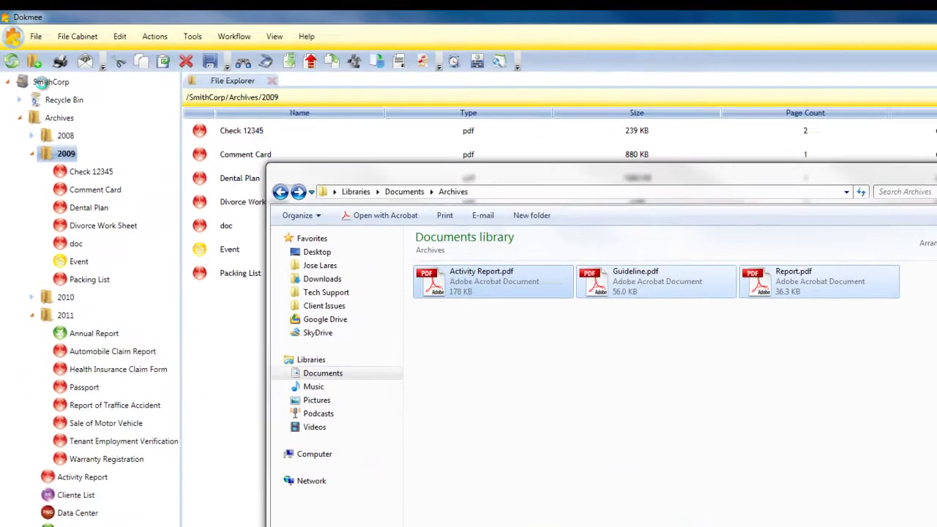
click(33, 64)
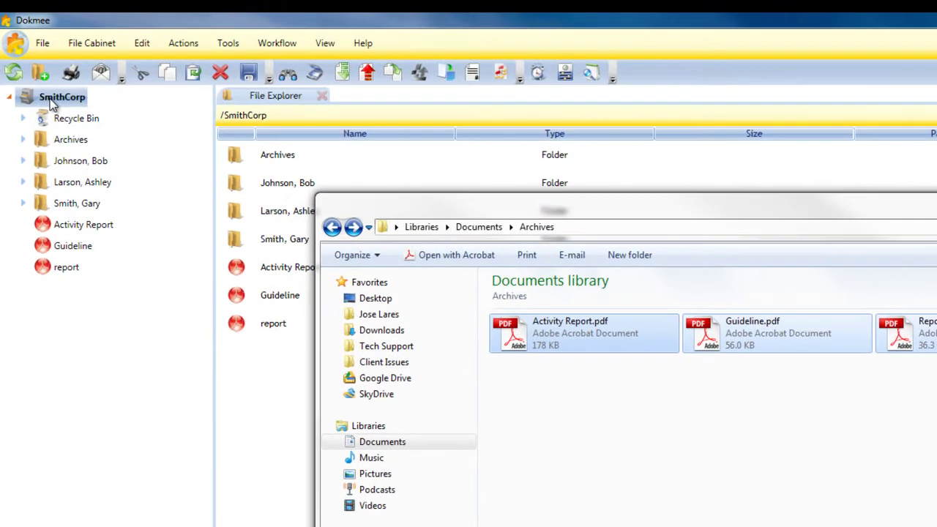
Examine the actions available for the Authorization file in the Recycle Bin and for the last employee folder in the cabinet.
click(53, 119)
click(23, 119)
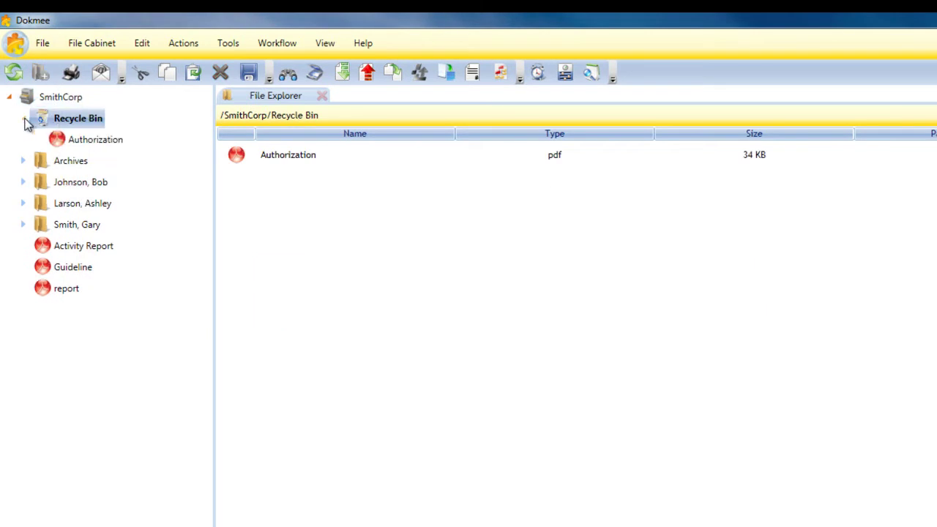
click(74, 146)
right_click(74, 146)
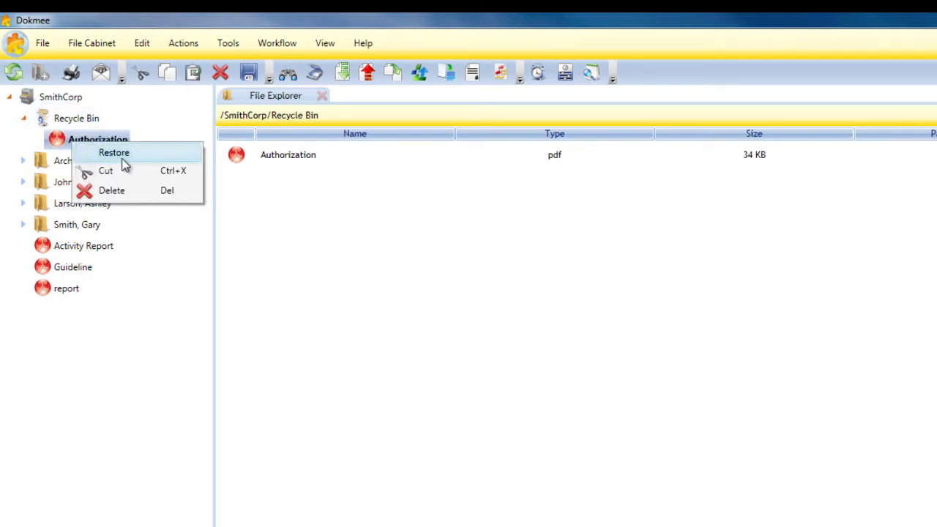
click(50, 225)
right_click(50, 224)
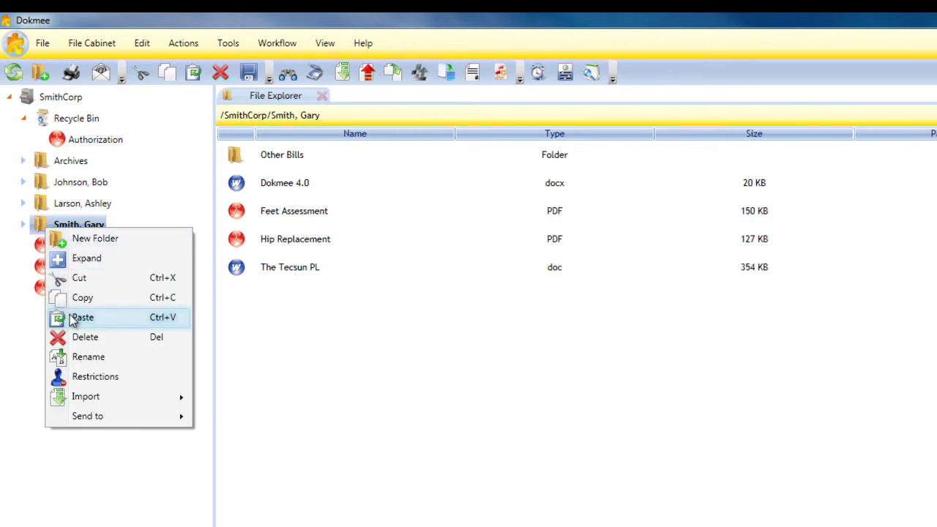
Open the Archives folder and review the types of files stored in it.
click(70, 162)
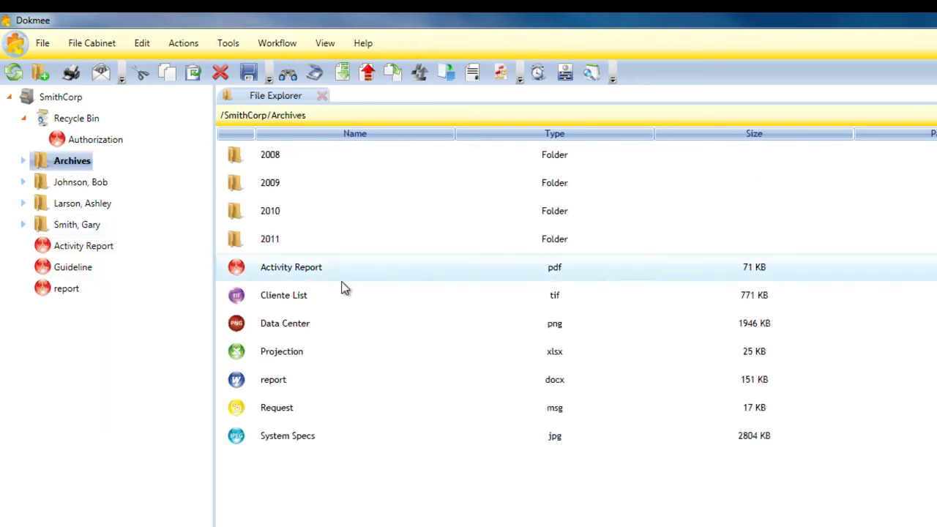
click(634, 278)
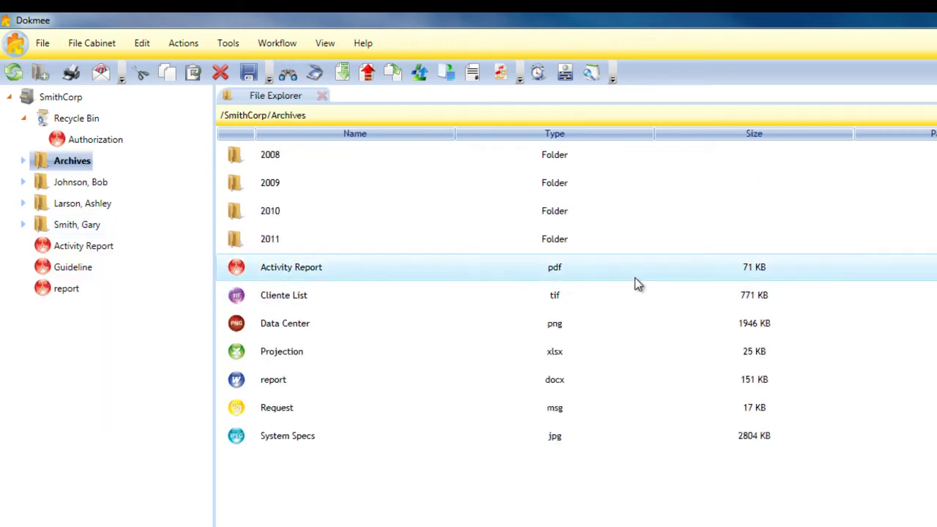
click(628, 432)
click(628, 325)
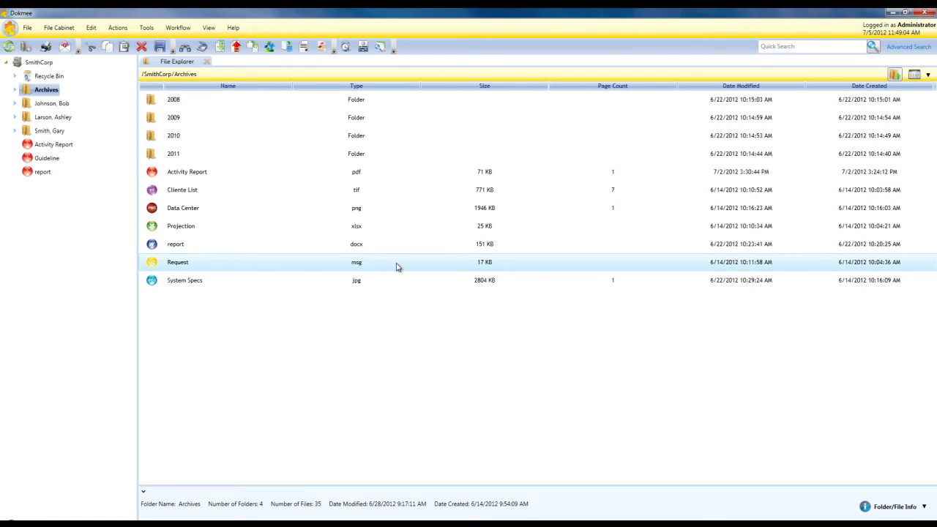
Open the report PDF from the SmithCorp root and launch it for editing in Adobe Acrobat.
click(40, 174)
double_click(41, 175)
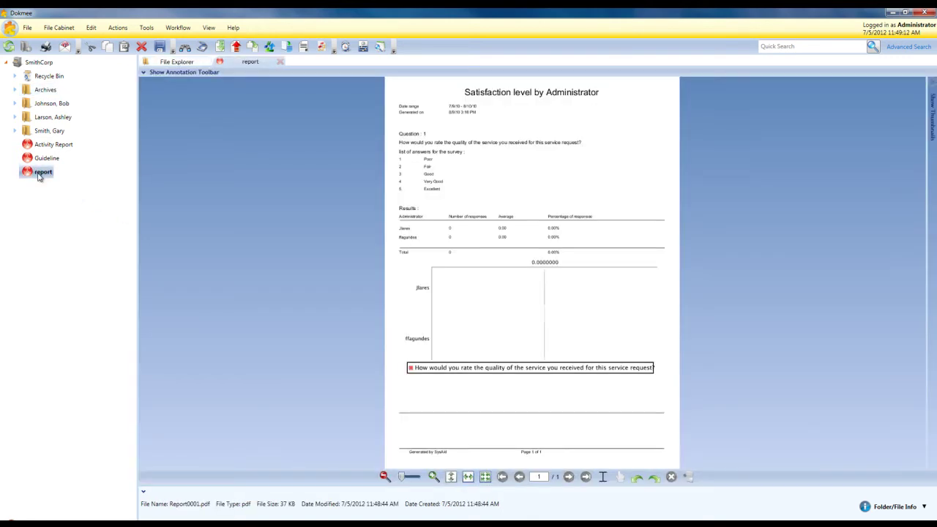
click(270, 47)
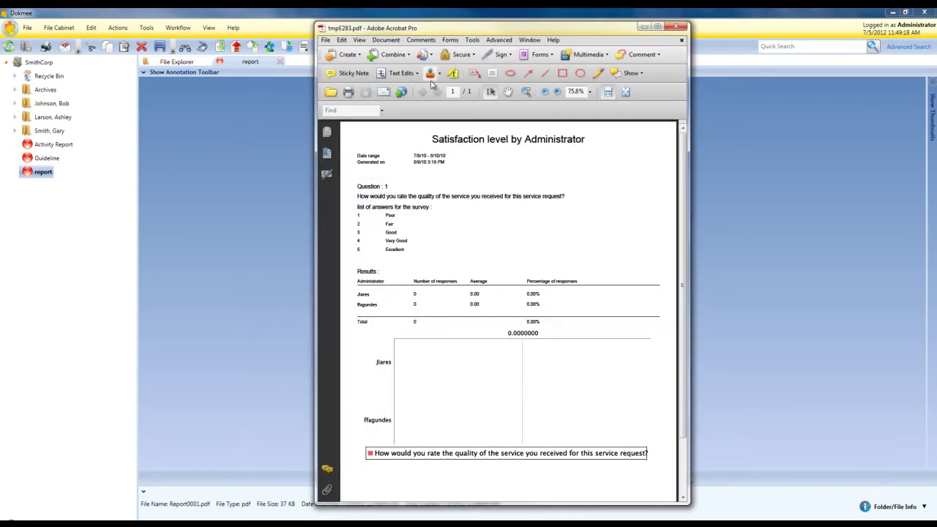
Highlight the title "Satisfaction level by Administrator" in the PDF and save the file.
drag(433, 138, 586, 140)
click(325, 40)
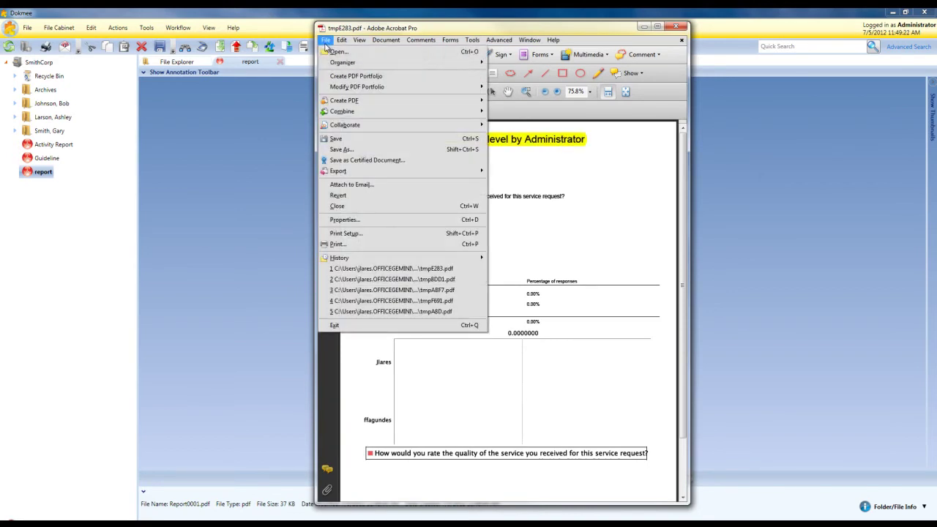
click(335, 139)
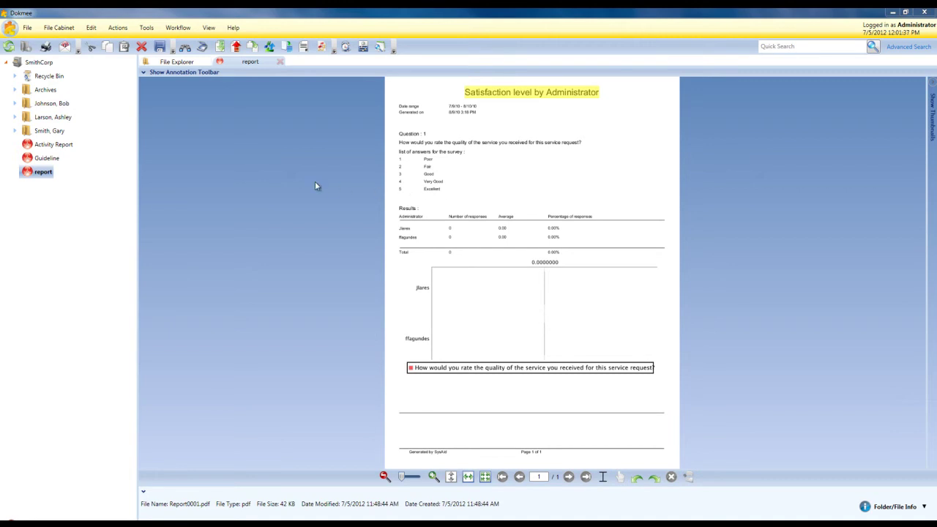
Open the Dokmee 4.0 document from the last employee folder and highlight its "New Features" heading in yellow.
click(15, 132)
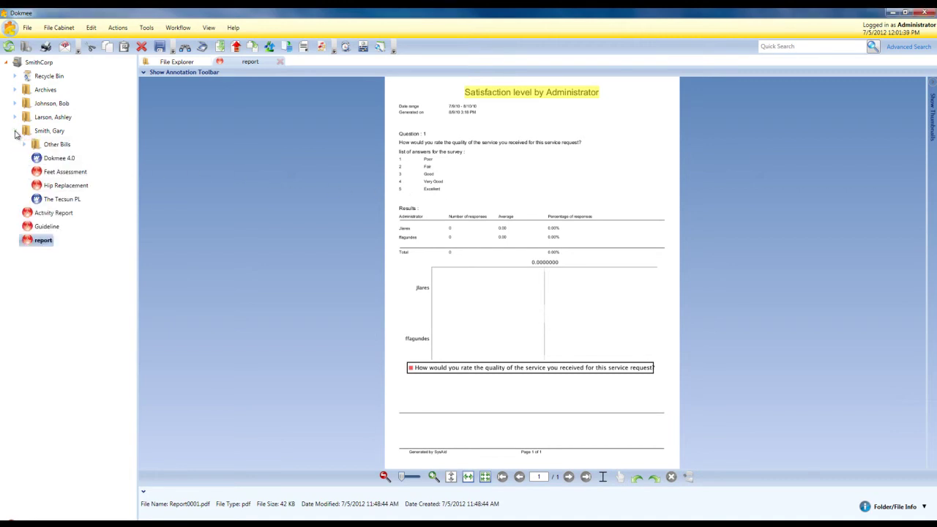
click(34, 159)
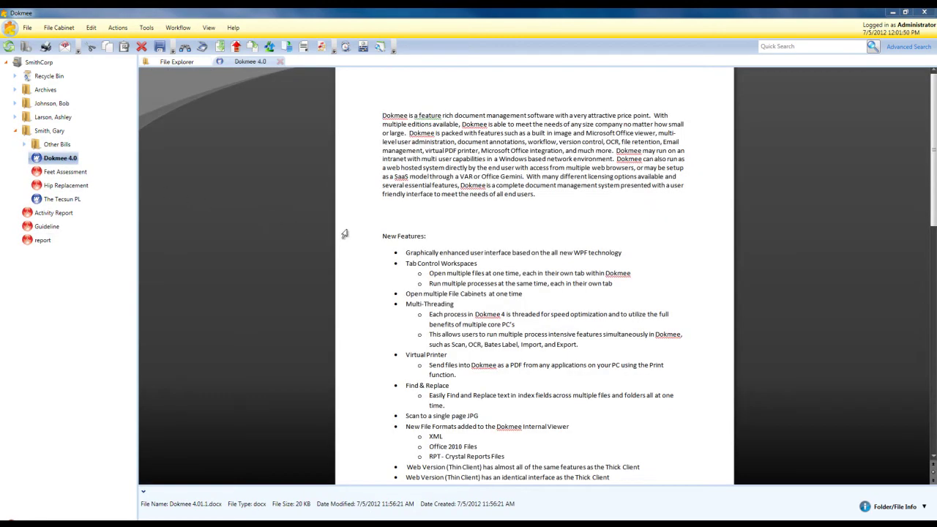
drag(382, 235, 426, 238)
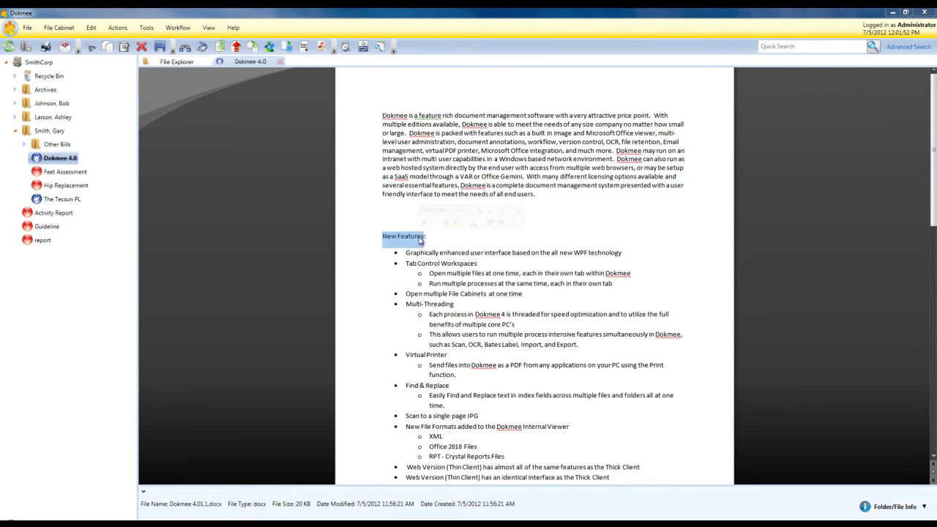
click(457, 225)
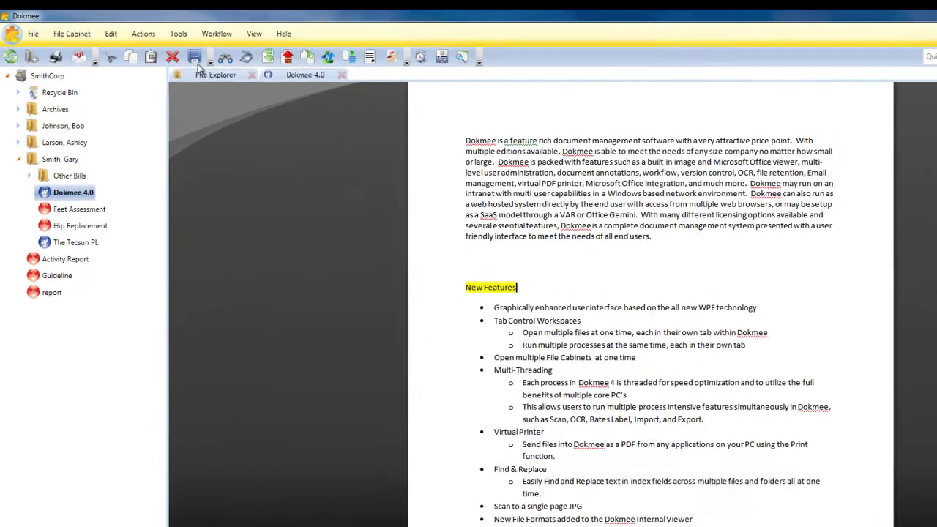
Save the edited Dokmee 4.0 document as a new minor version with the comment "Minor Changes" and show its Version History.
click(160, 46)
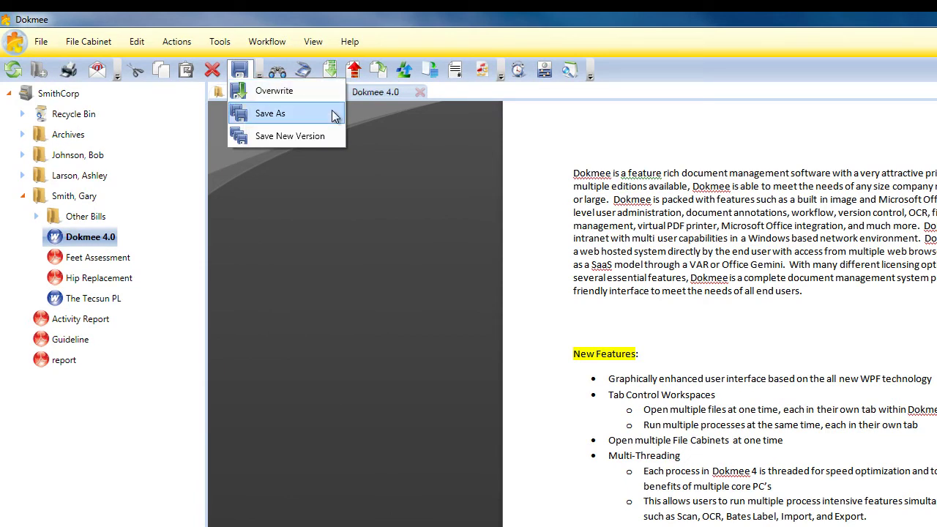
click(331, 137)
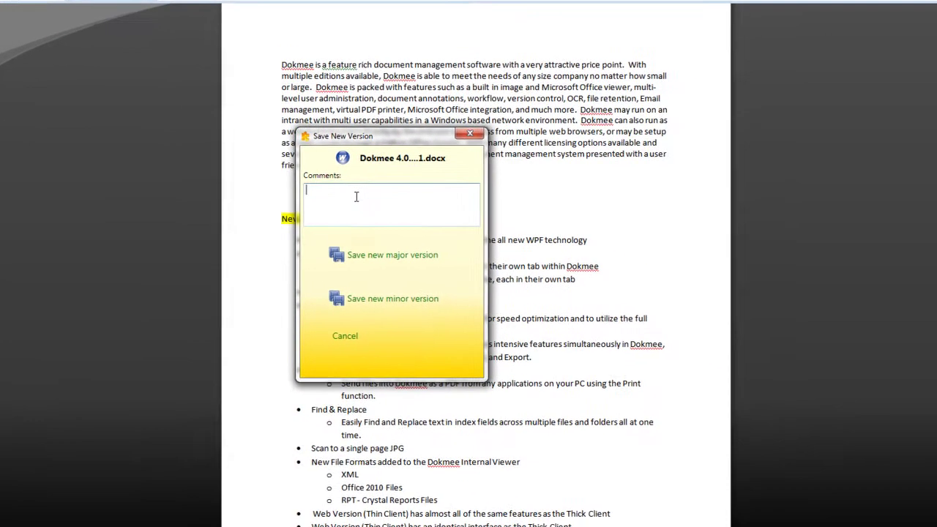
text(Minor Changes)
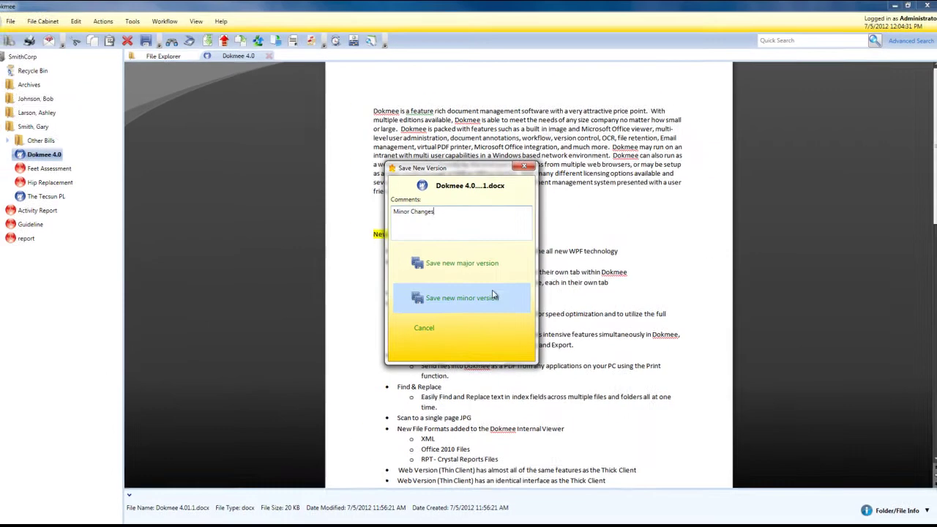
click(493, 297)
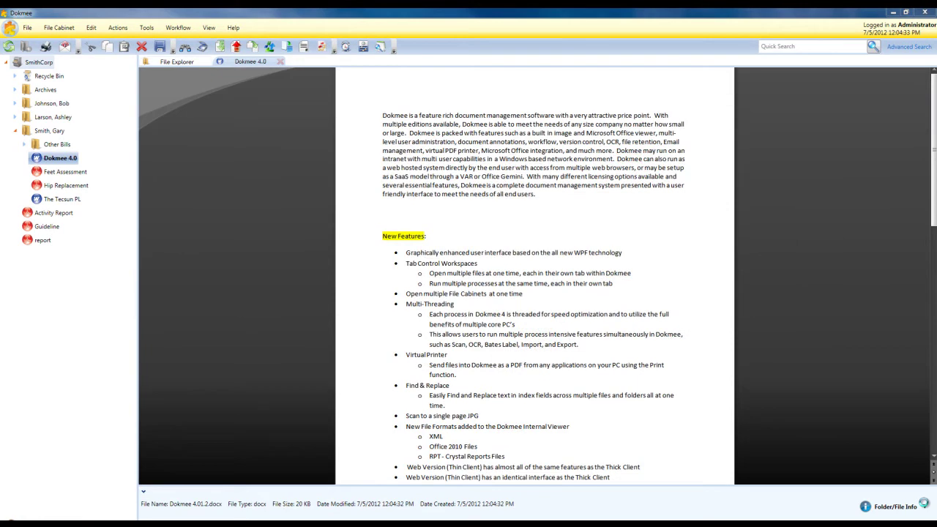
click(895, 507)
click(888, 495)
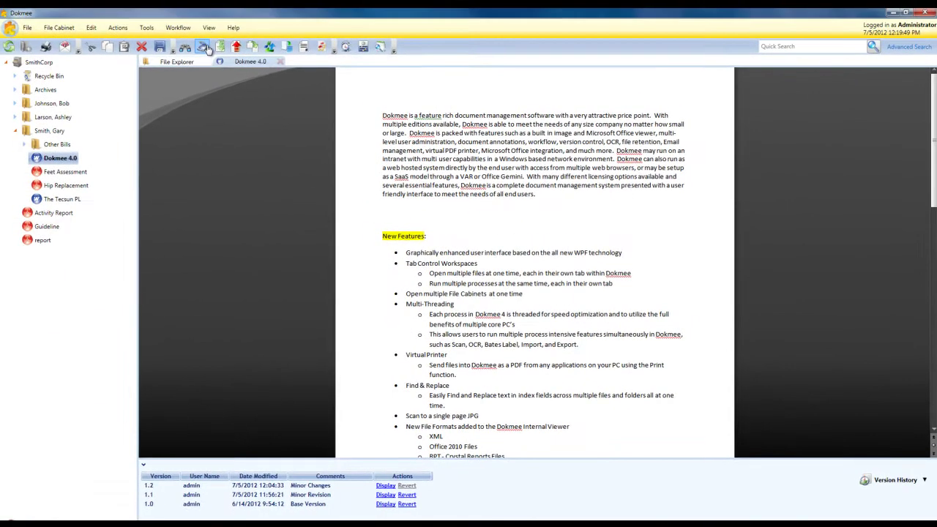
Scan the paper documents and start indexing them before import.
click(205, 47)
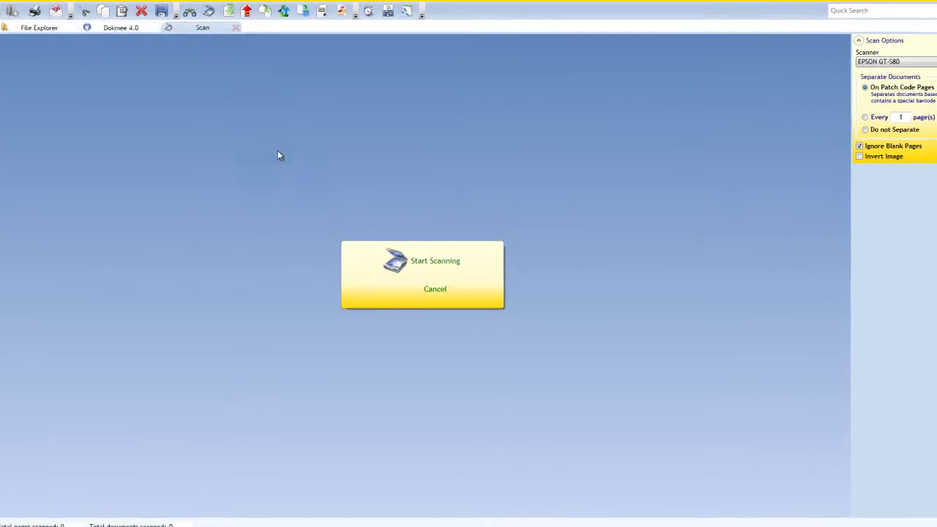
click(517, 249)
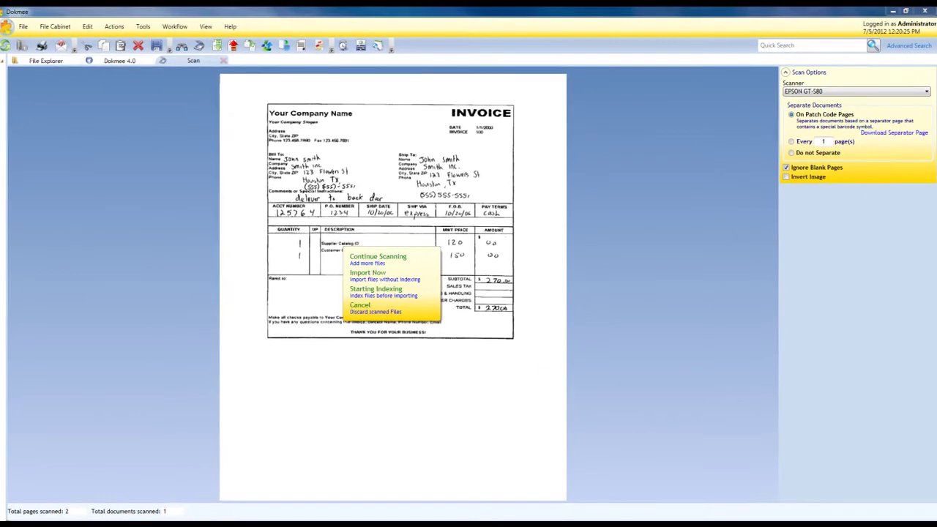
click(368, 294)
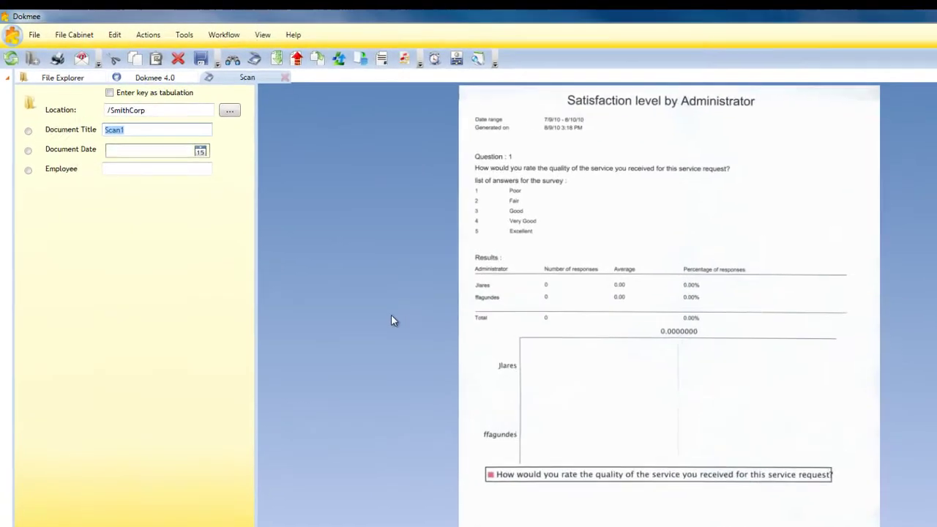
Set the scanned document's location to the SmithCorp root folder.
click(138, 138)
click(245, 118)
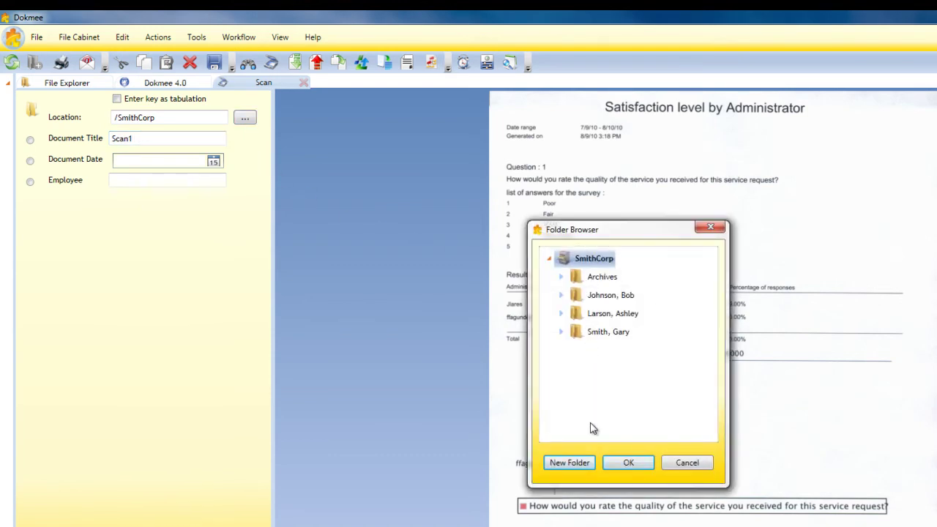
click(627, 462)
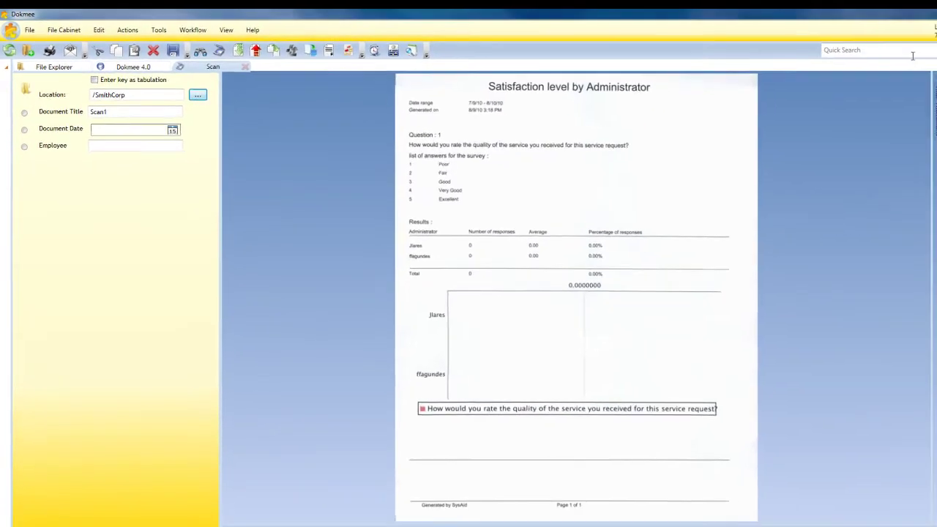
Search the cabinet for "report" and set the first Advanced Search criterion's field name to Full Text.
click(920, 50)
text(report)
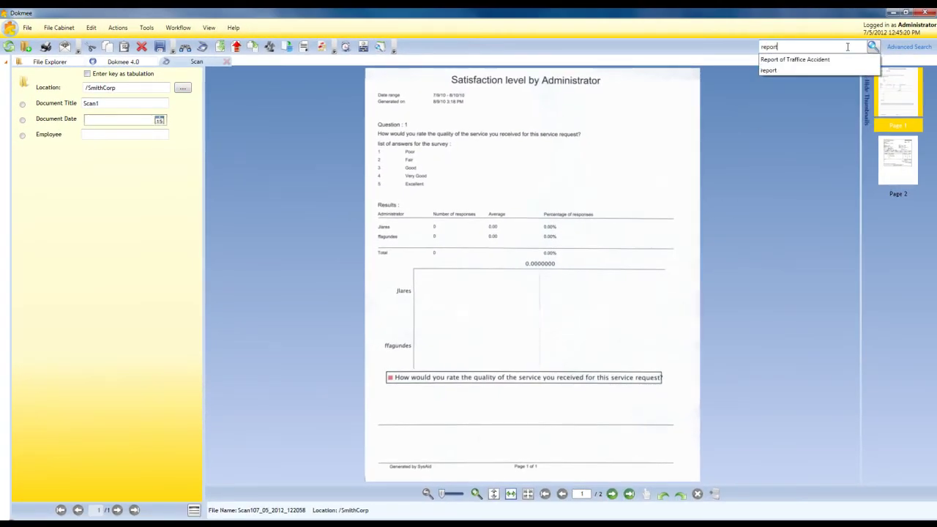
key(Return)
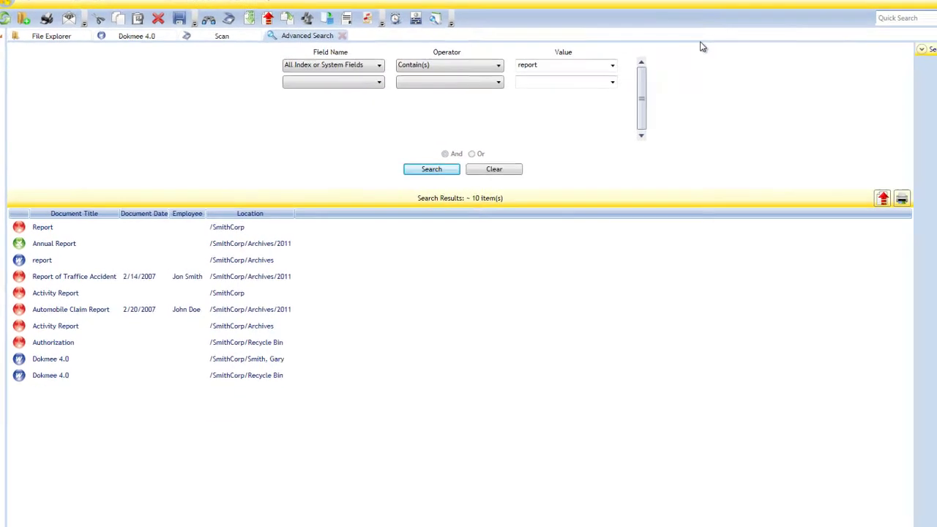
click(380, 62)
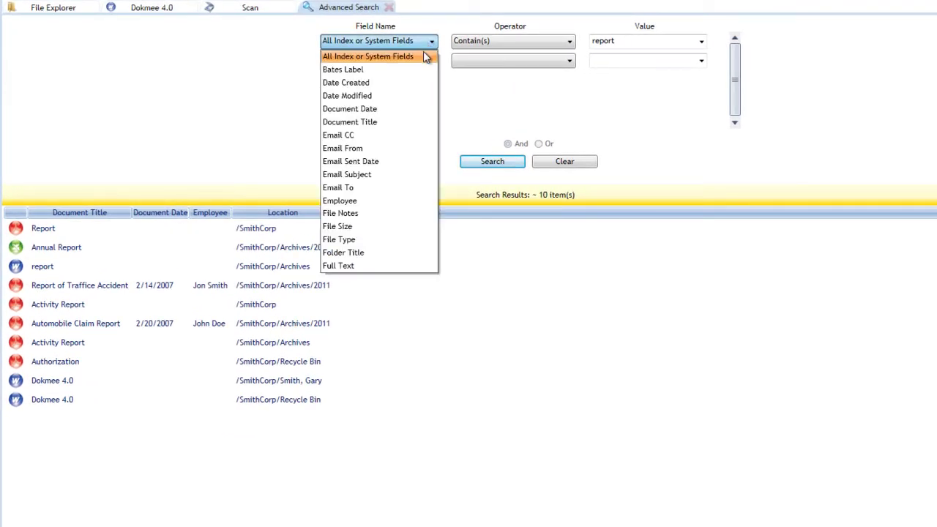
click(414, 265)
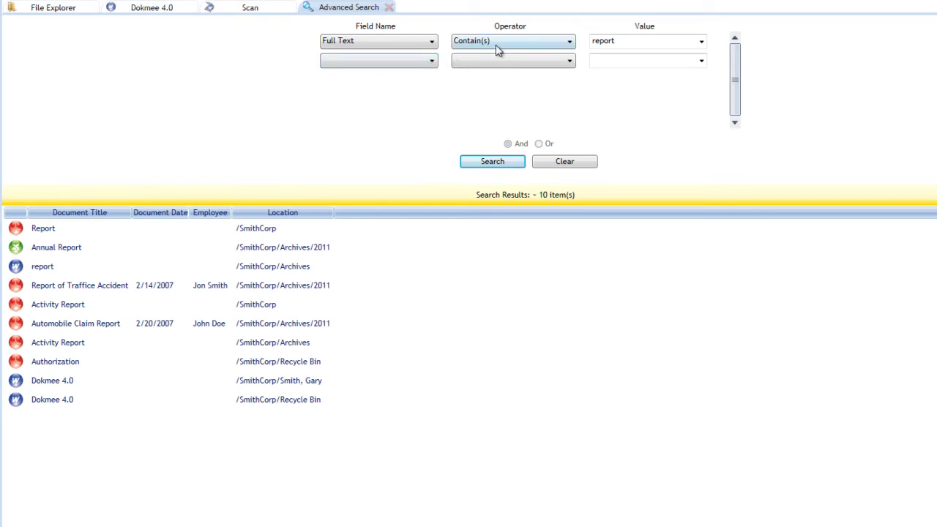
Add an Employee Contain(s) criterion with the employee's first name to the Full Text "report" criterion and run the search.
click(570, 44)
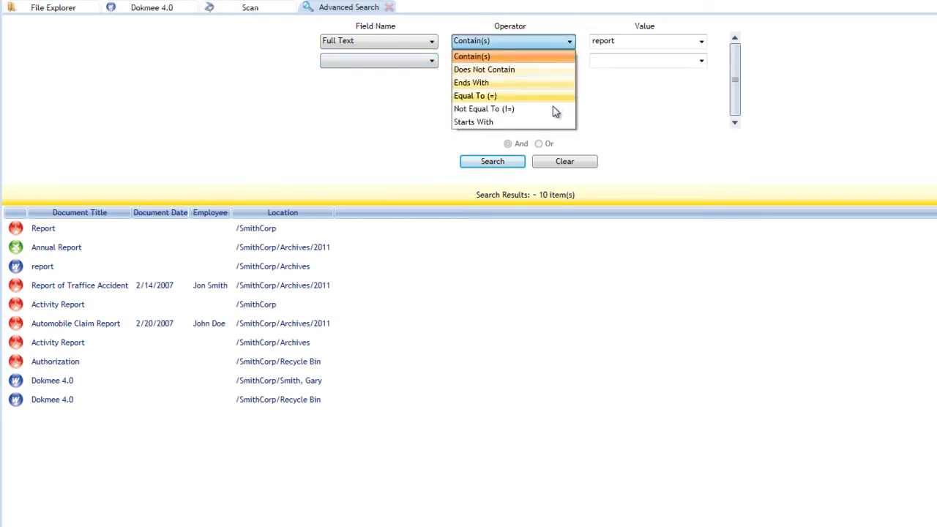
click(642, 90)
click(432, 63)
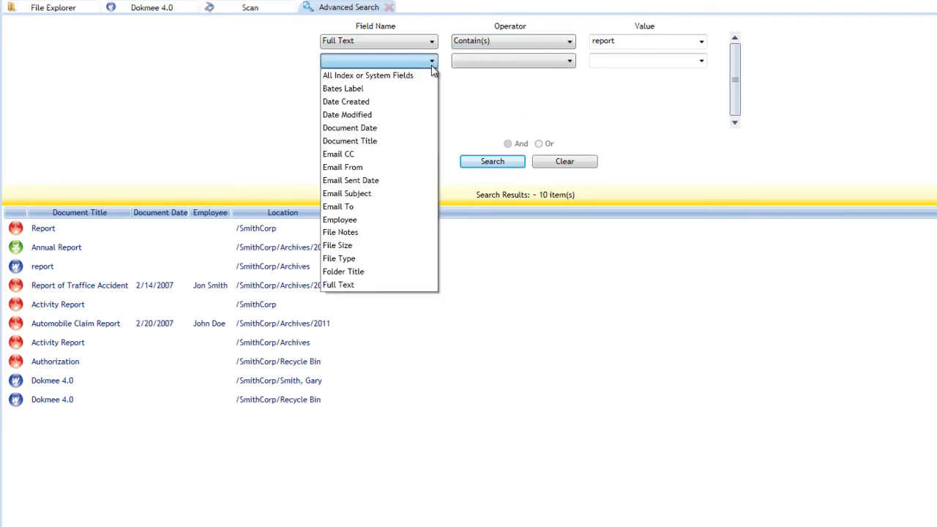
click(412, 220)
click(642, 63)
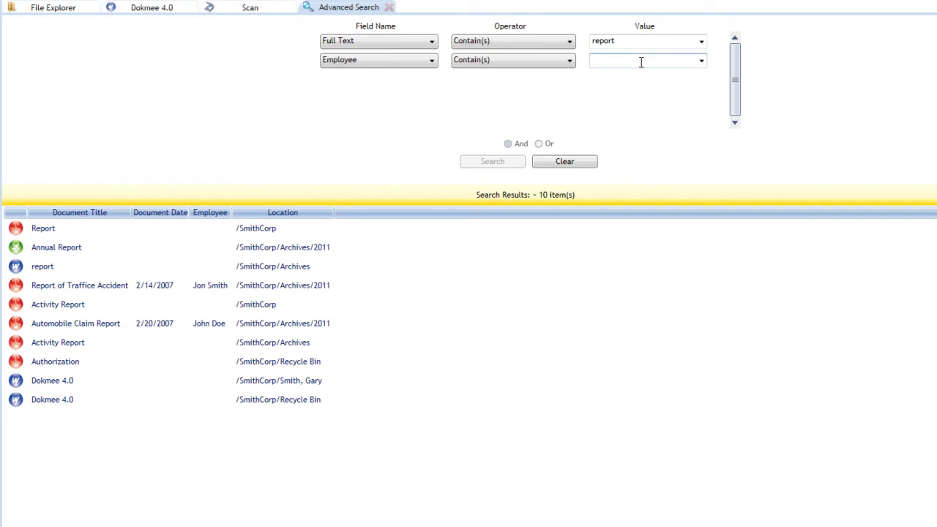
text(jon)
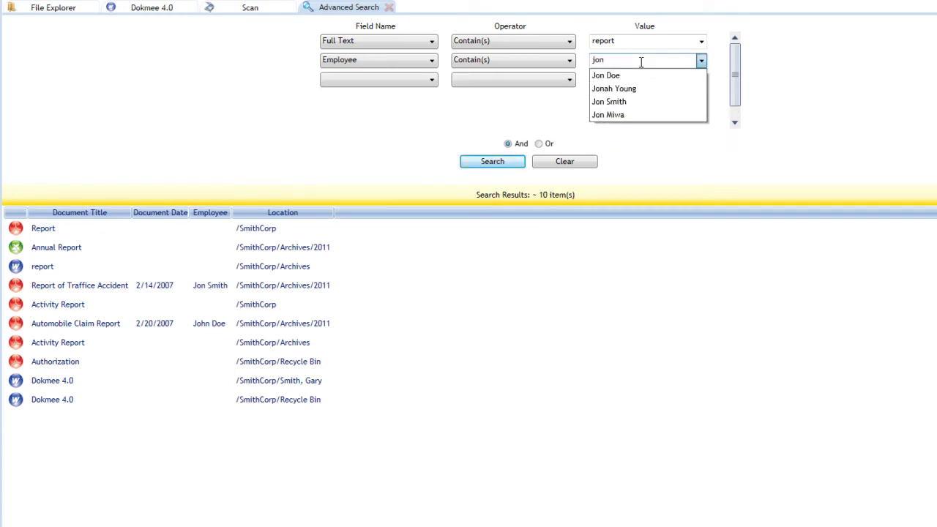
click(512, 168)
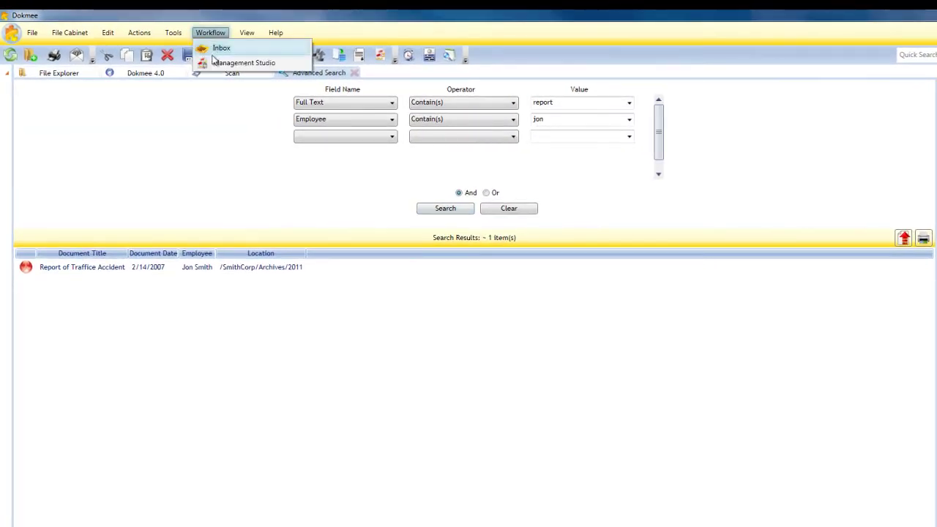
Open the Accounts Payable workflow in the Workflow Management Studio.
click(293, 66)
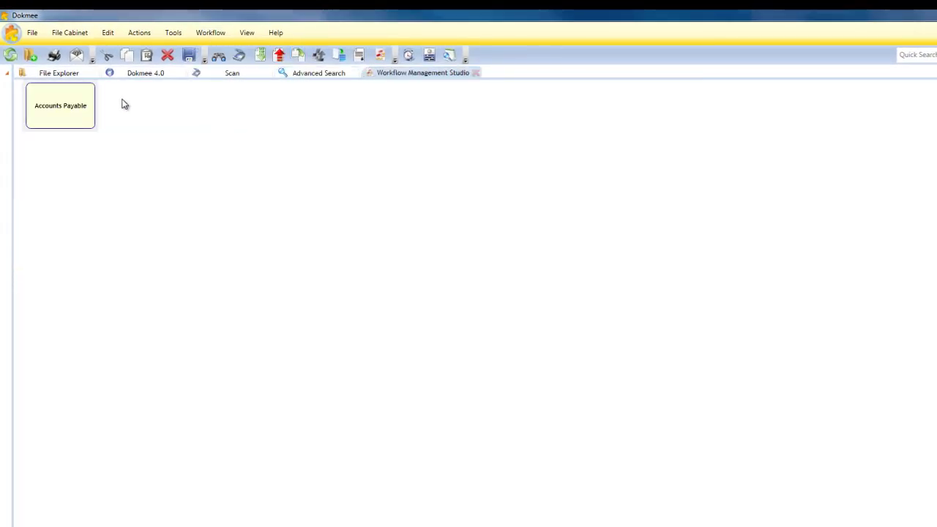
right_click(76, 103)
click(98, 123)
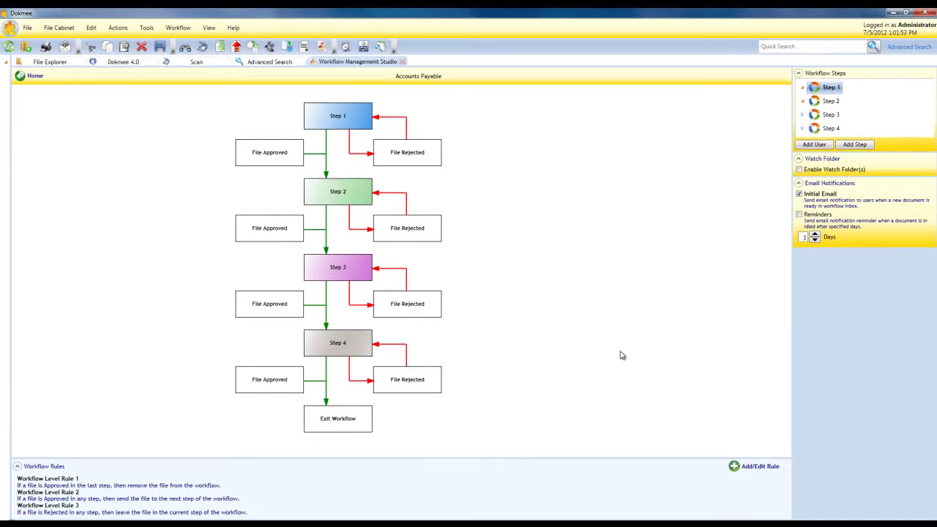
Review the new workflow rule wizard for an Action rule as far as the Event page, and exit without adding a rule.
click(754, 466)
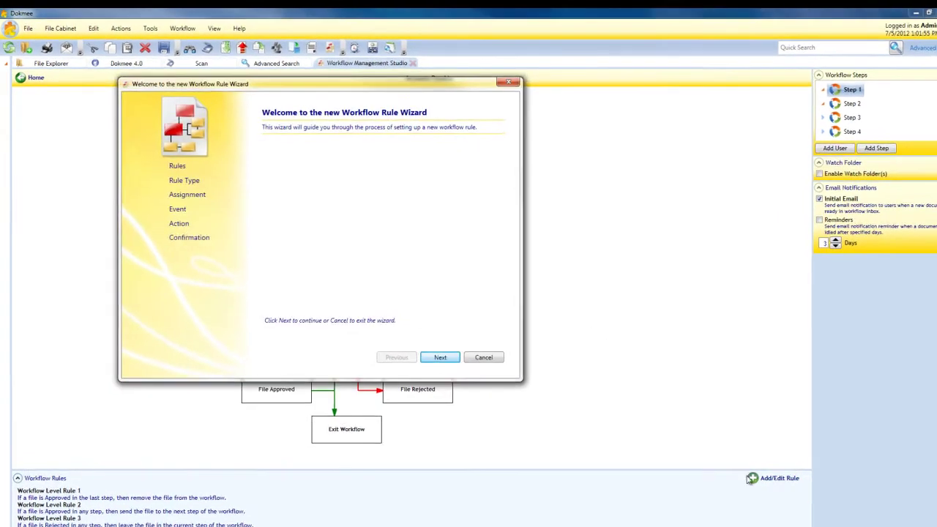
click(447, 361)
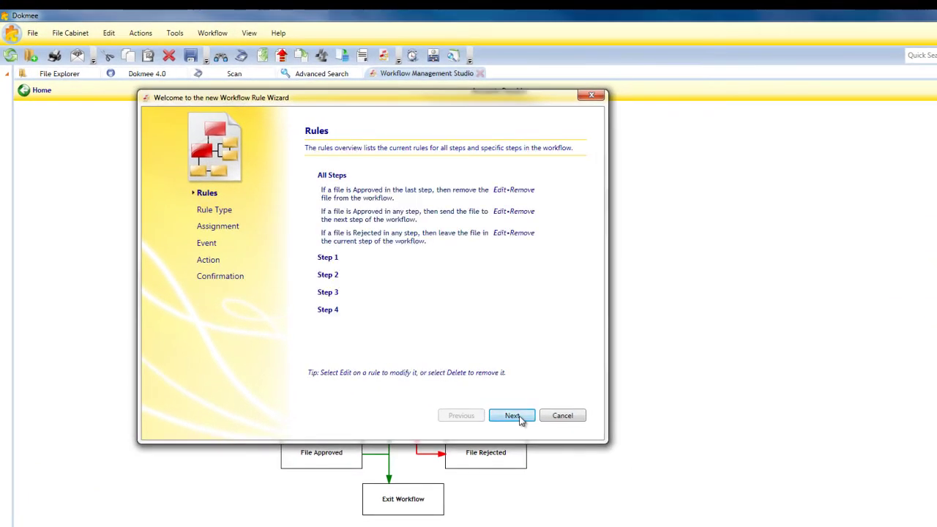
click(448, 362)
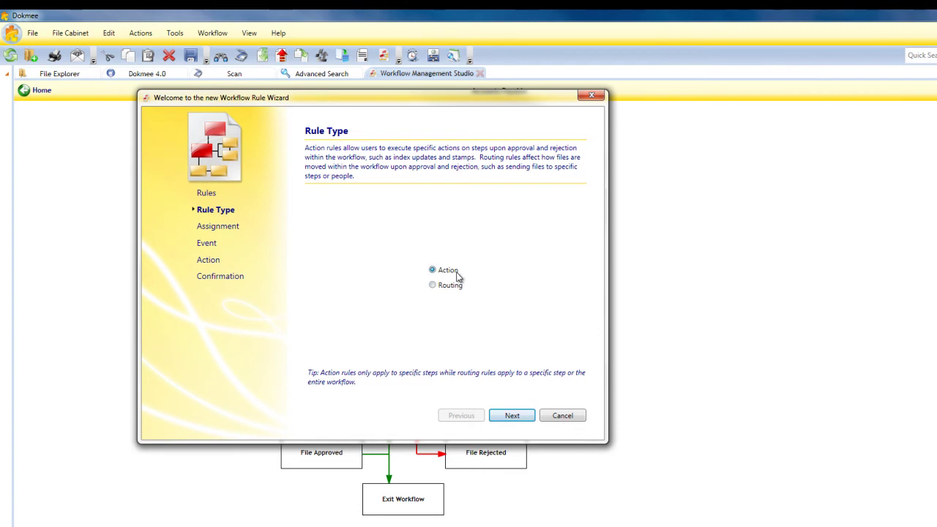
click(514, 414)
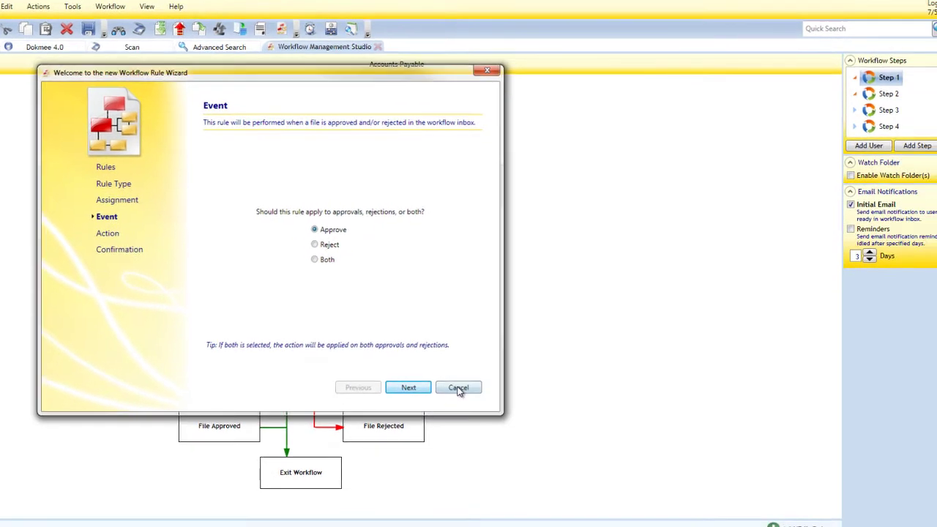
click(562, 415)
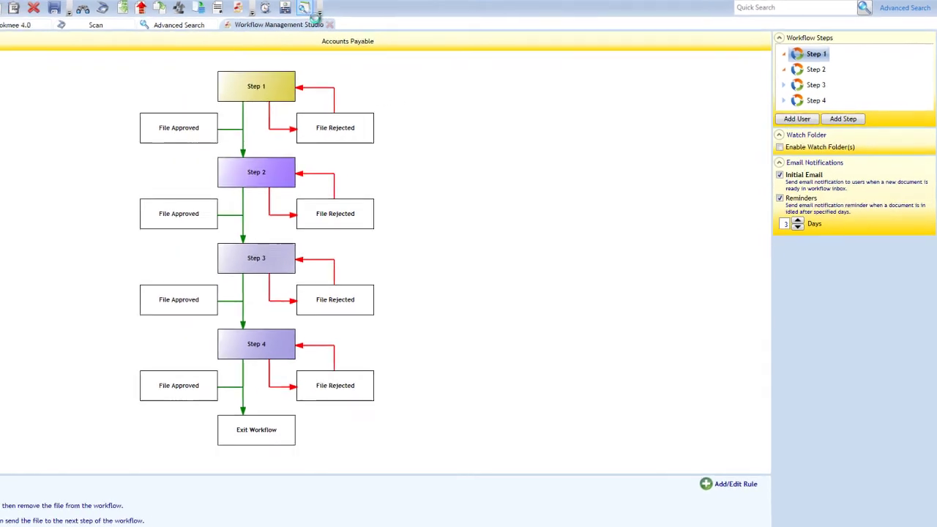
Open the SmithCorp audit logs, switch the report to File Log, and review the fields available for filtering.
click(320, 18)
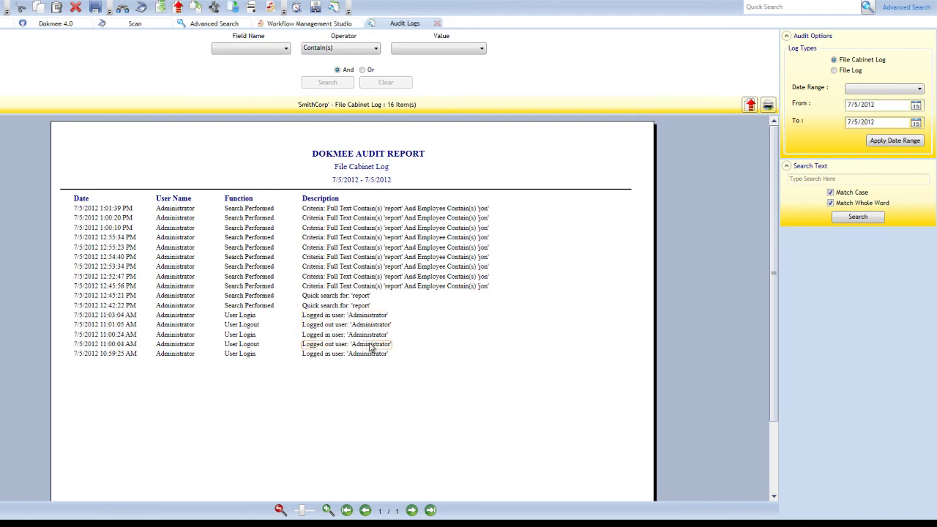
click(859, 74)
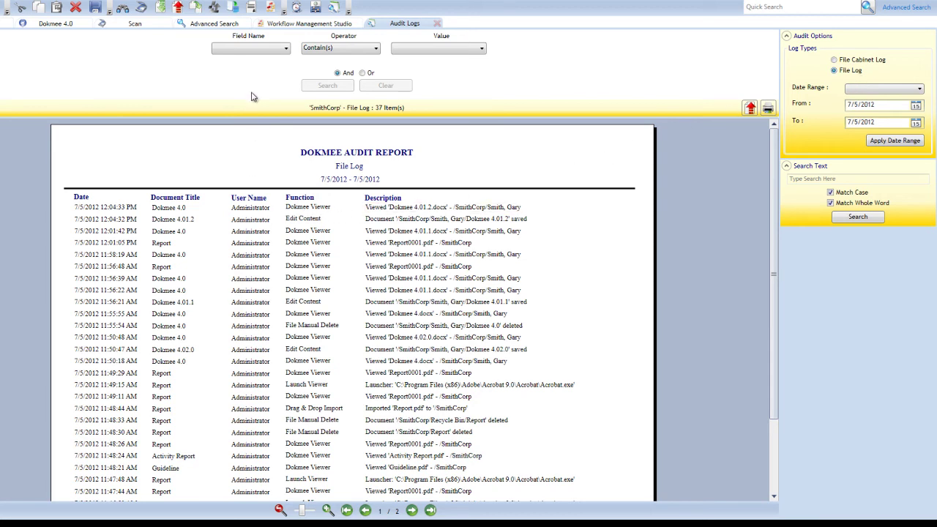
click(264, 52)
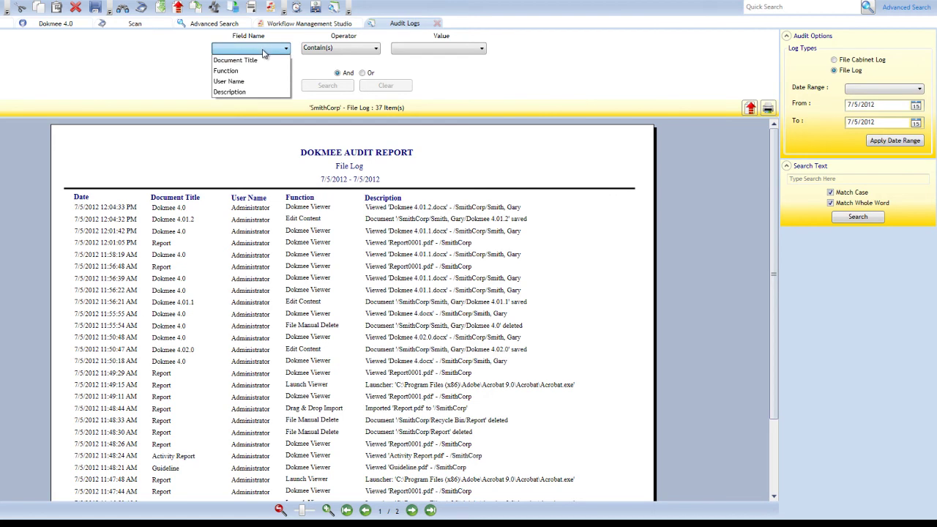
click(752, 115)
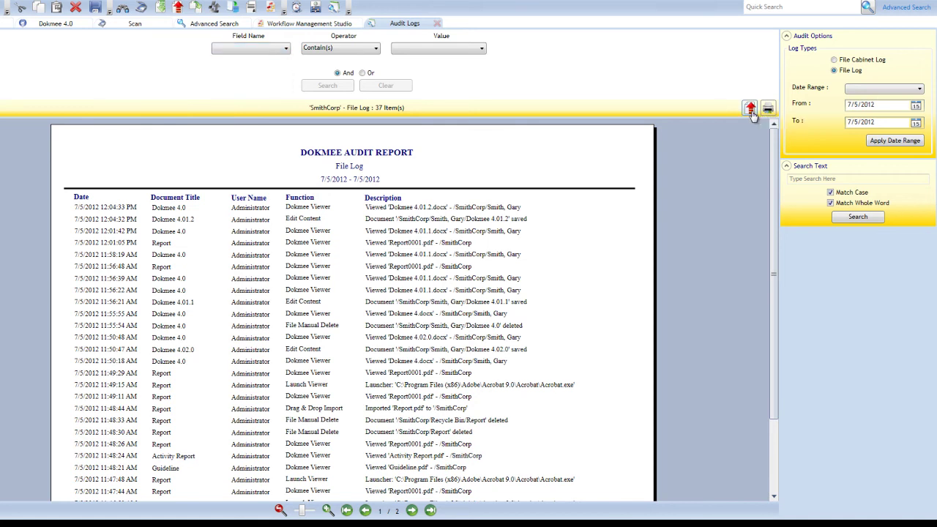
Review the file formats offered for exporting the File Log report, and cancel the export.
click(751, 111)
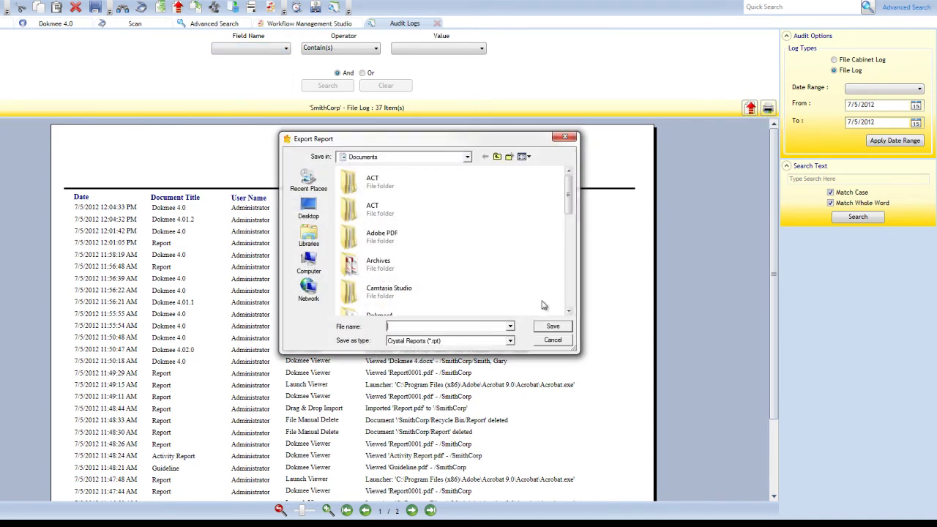
click(513, 342)
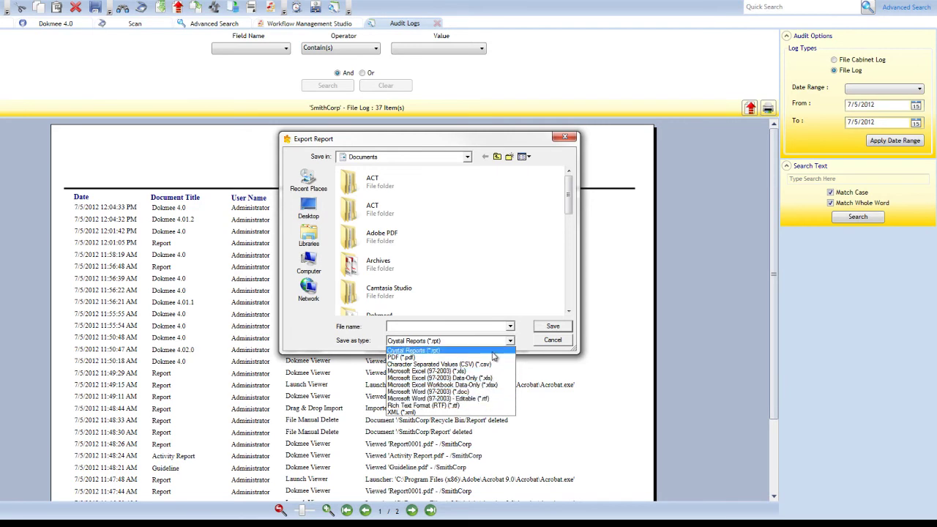
click(565, 343)
click(565, 343)
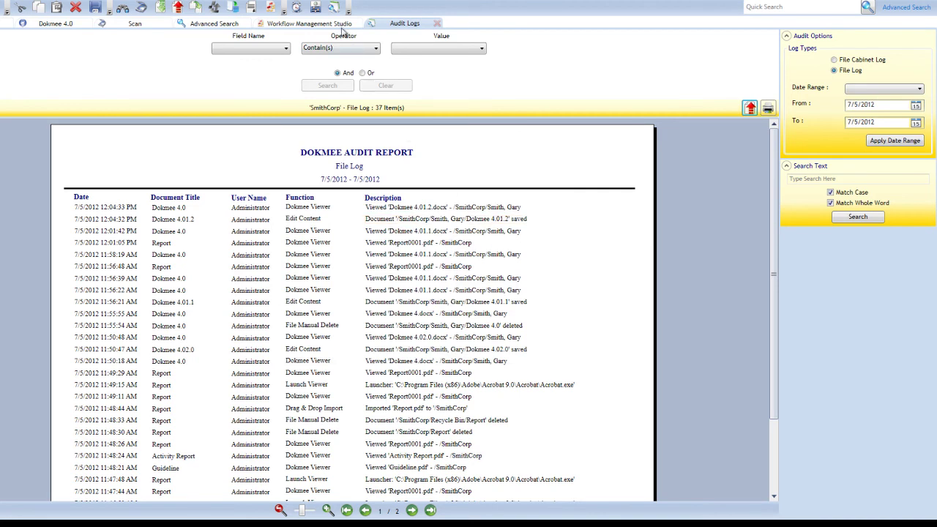
Review the Dokmee Link settings among the Control Panel's add-ins and utilities, and close the Control Panel.
click(317, 7)
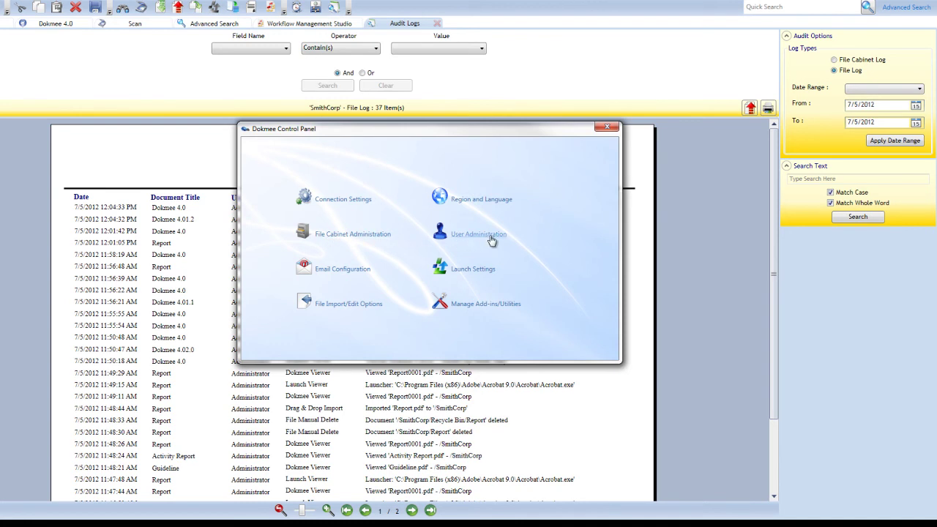
click(494, 308)
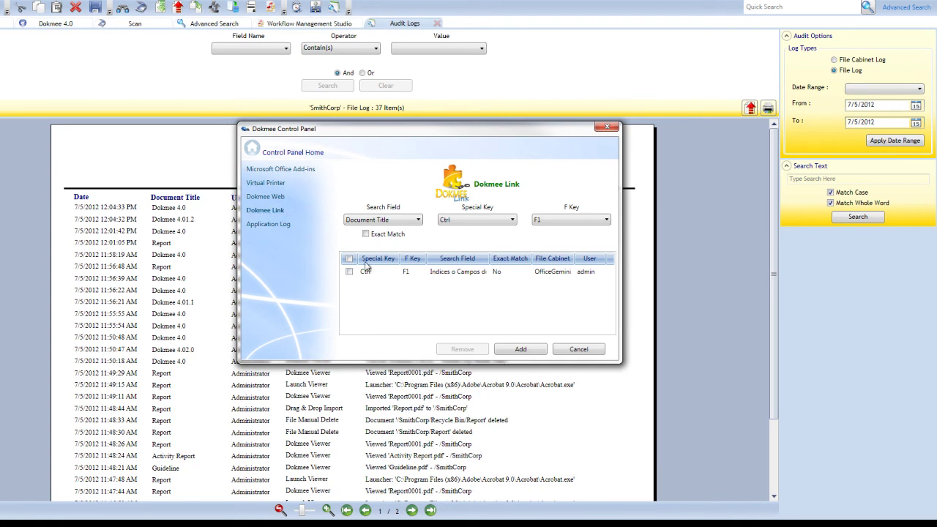
click(583, 351)
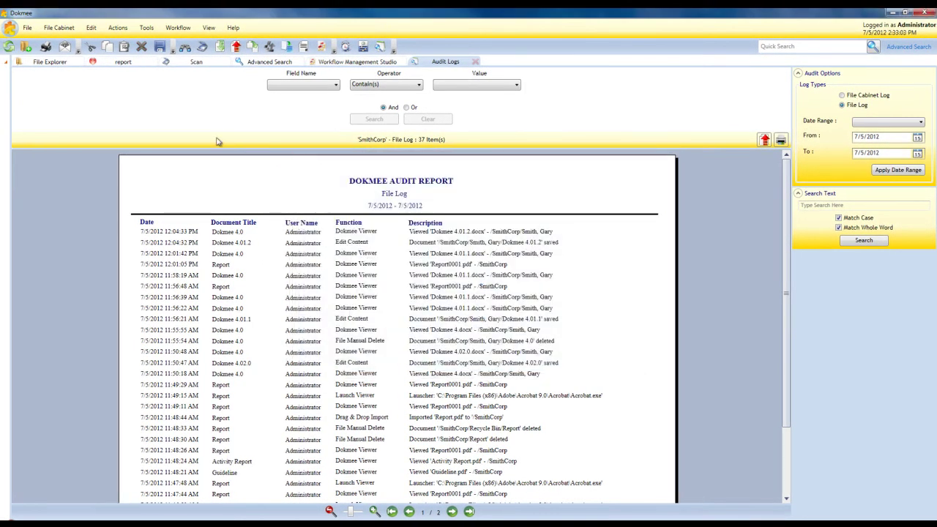
Return to the SmithCorp contents in File Explorer and examine the document actions for scanning, importing, exporting, sending and merging.
click(49, 62)
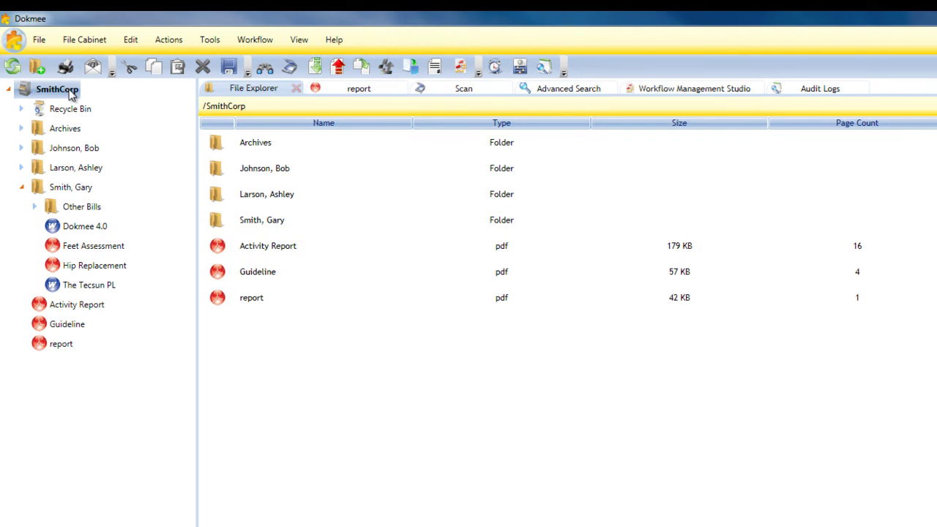
click(183, 44)
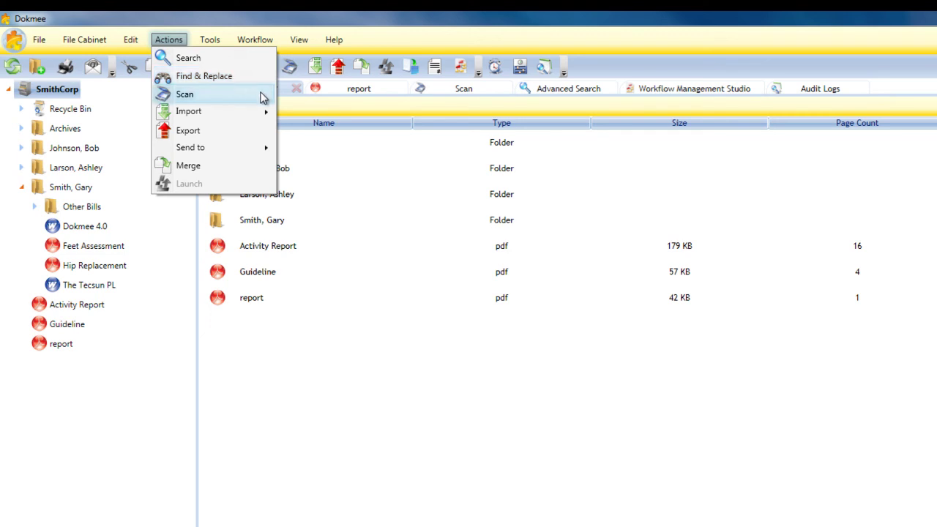
mouse_move(266, 118)
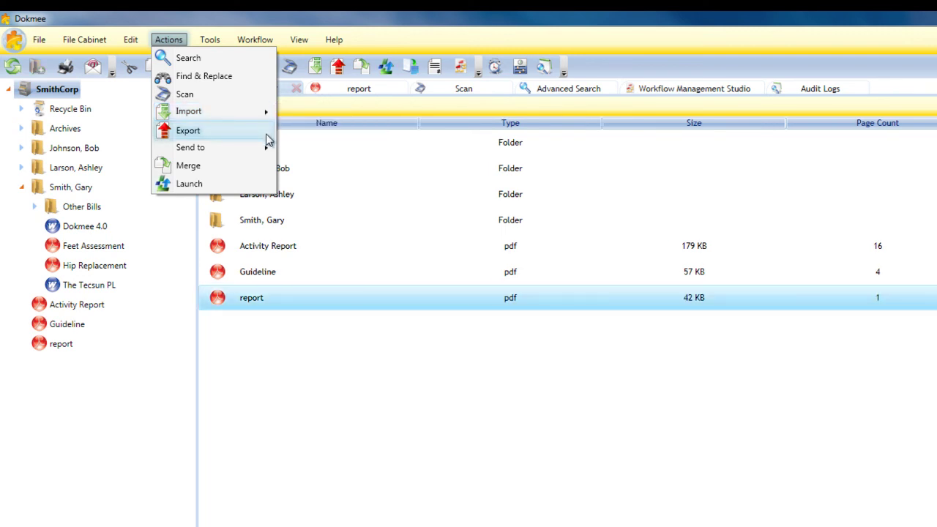
mouse_move(266, 149)
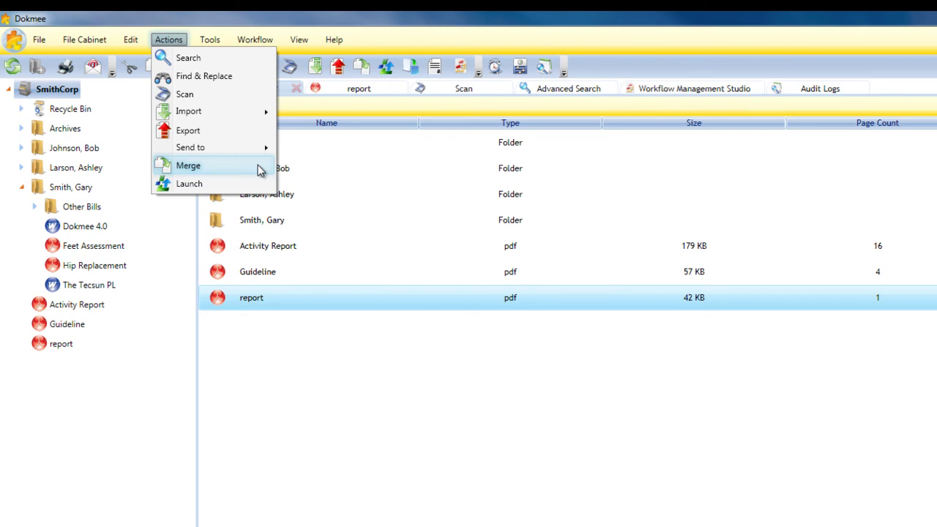
mouse_move(203, 40)
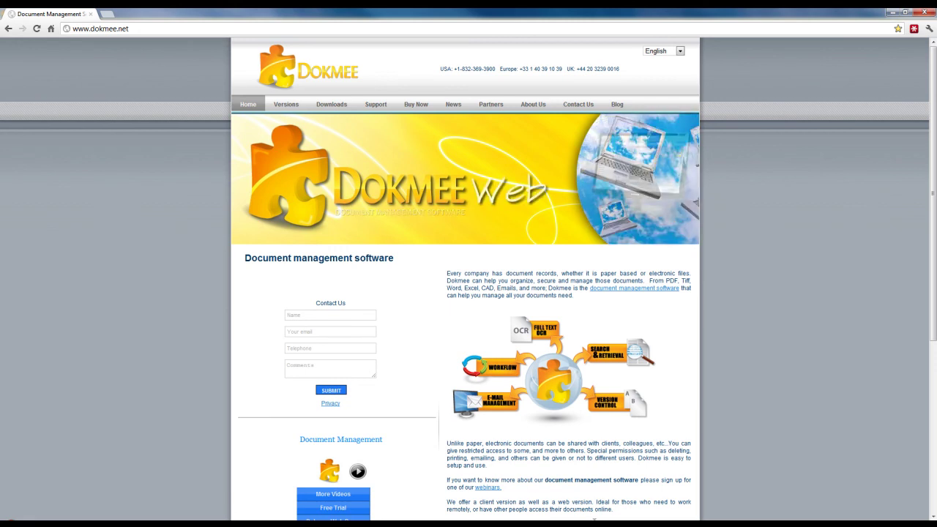
Show the webinar schedule in the News section of the Dokmee website.
click(454, 106)
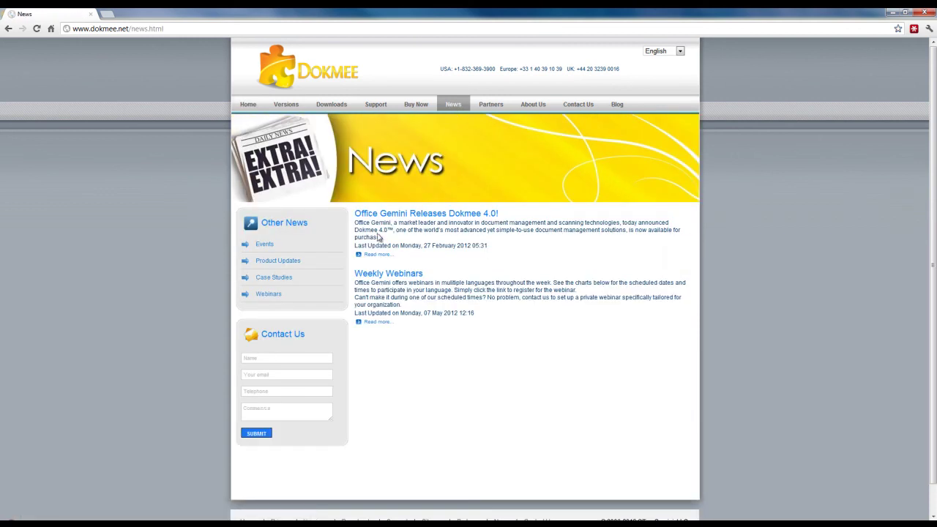
click(311, 300)
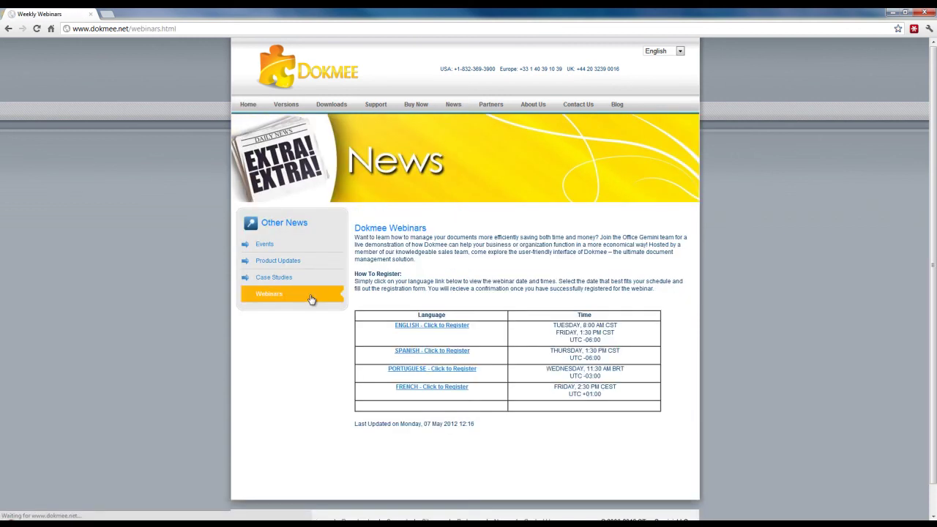